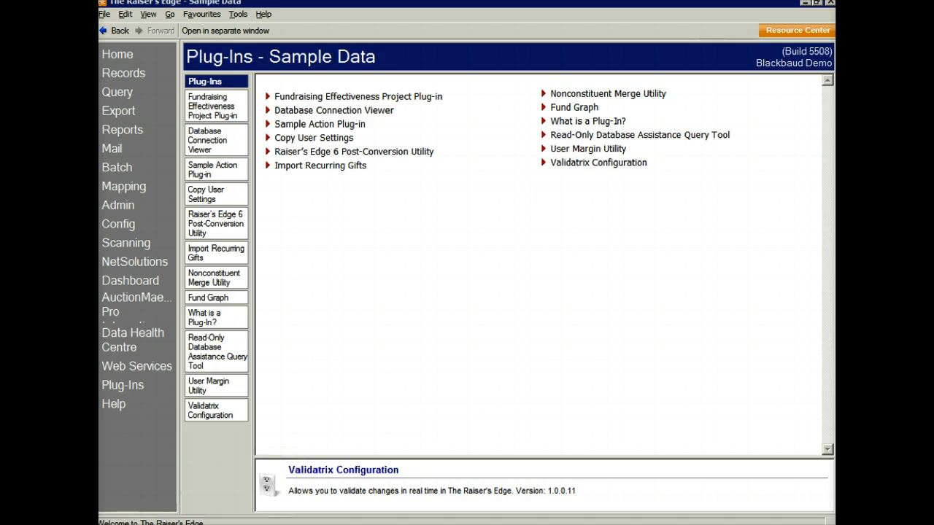
Open the Validatrix Configuration plug-in and review the overview and criterion of the "Must be formed as an email" rule
click(617, 162)
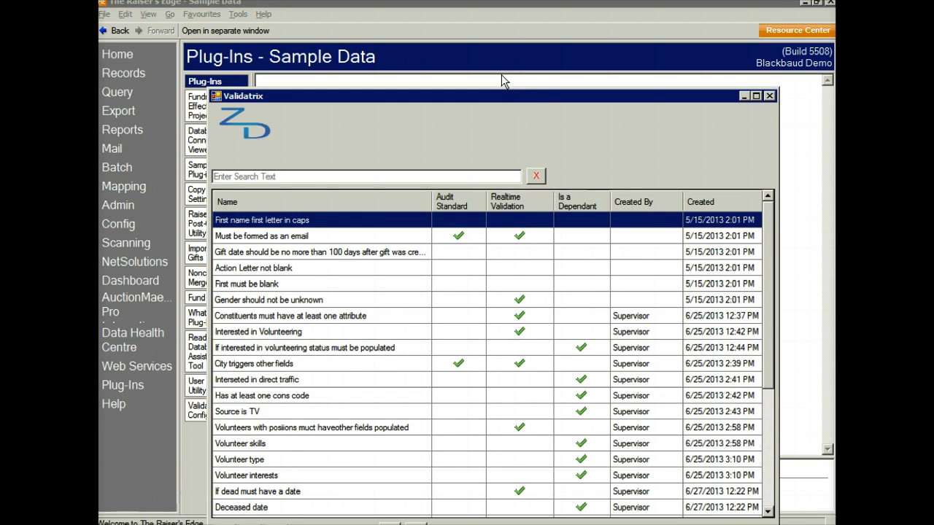
drag(501, 81, 492, 37)
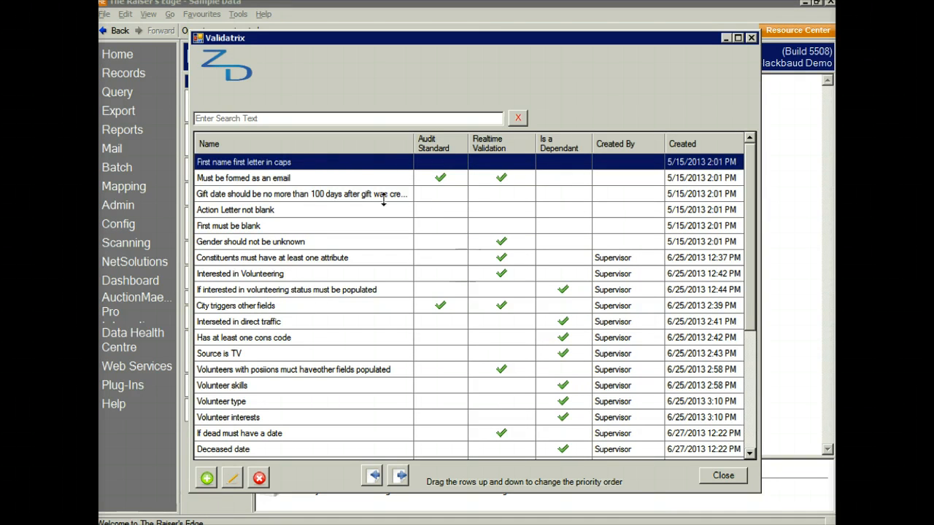
click(355, 182)
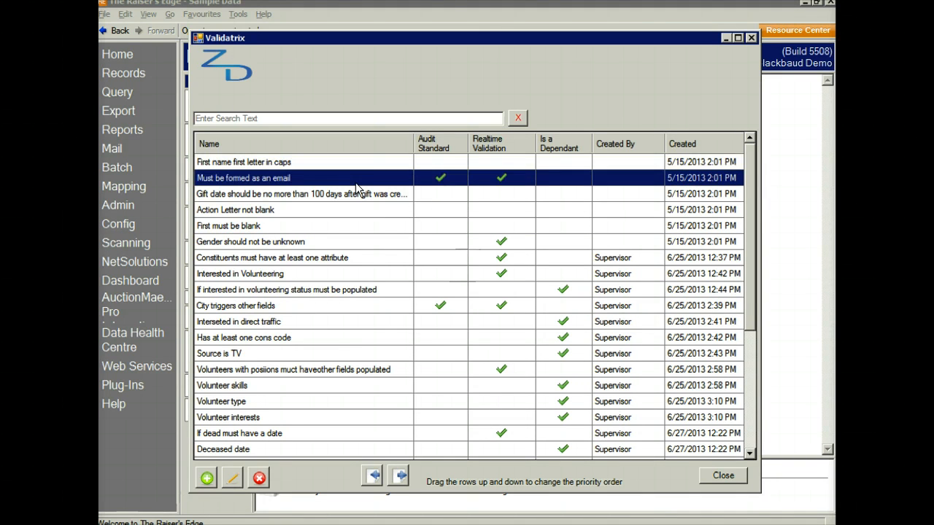
double_click(275, 184)
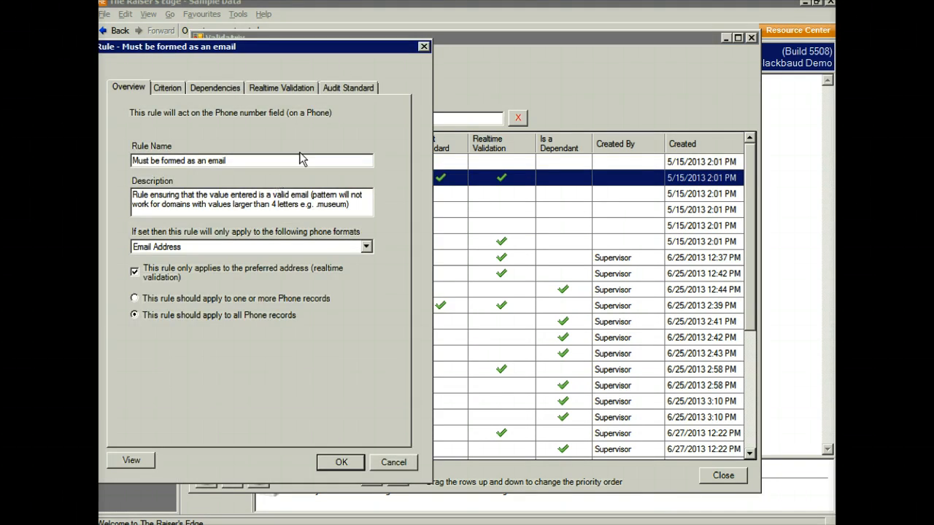
drag(379, 45, 552, 35)
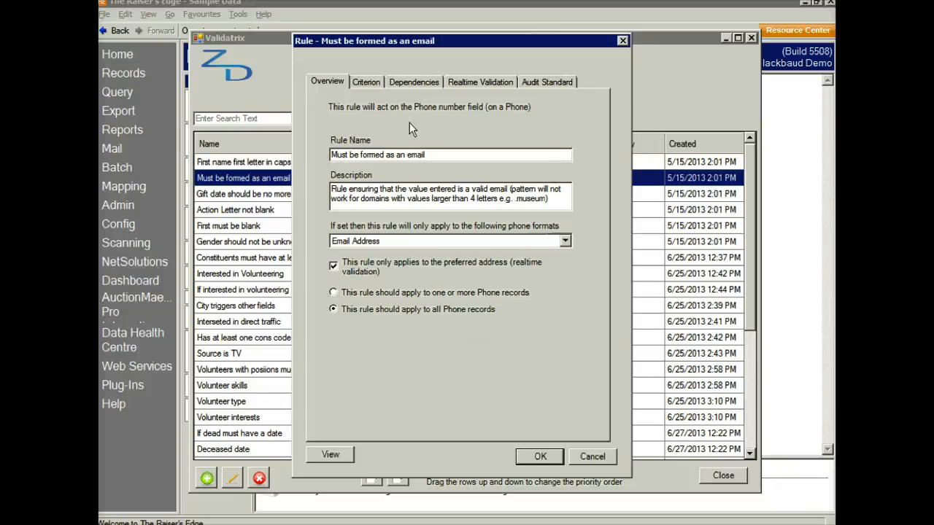
click(371, 81)
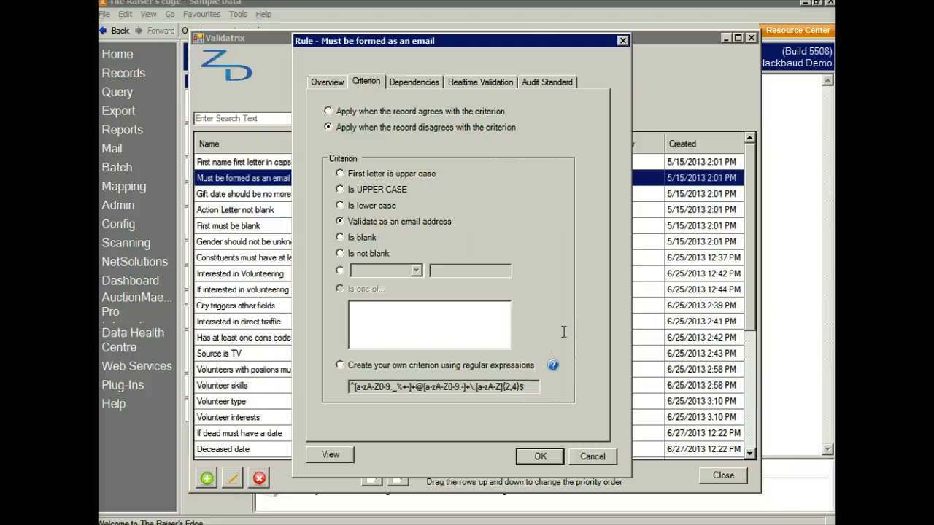
Examine the email rule's realtime validation definition and its available validation actions, keep the settings and close the rule
click(485, 83)
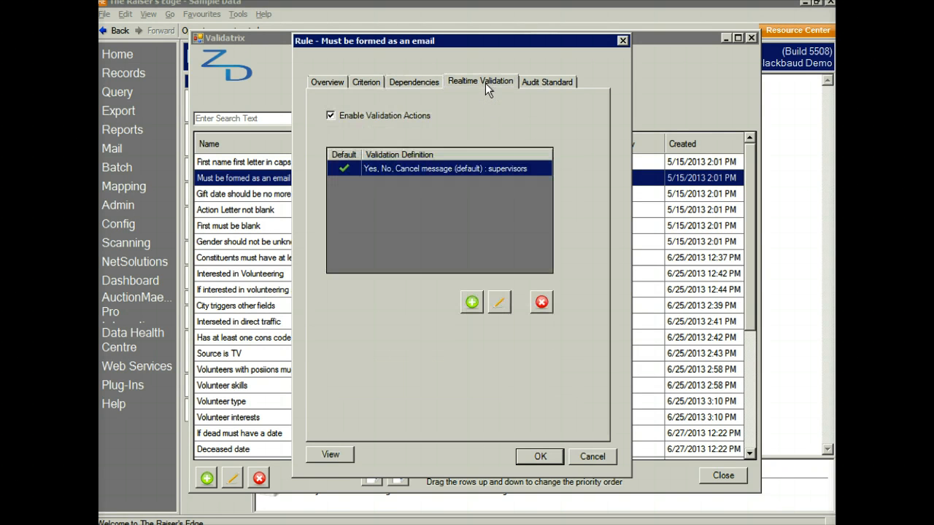
double_click(444, 170)
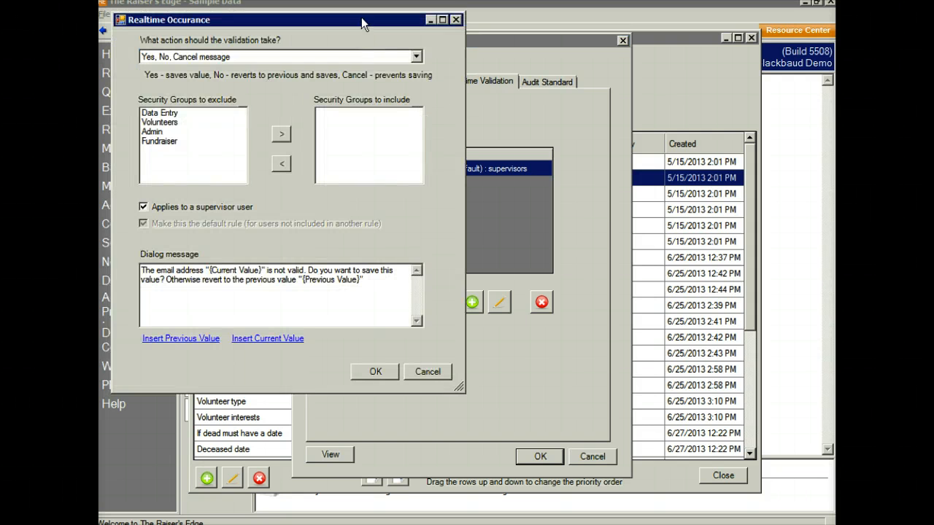
drag(360, 22, 517, 50)
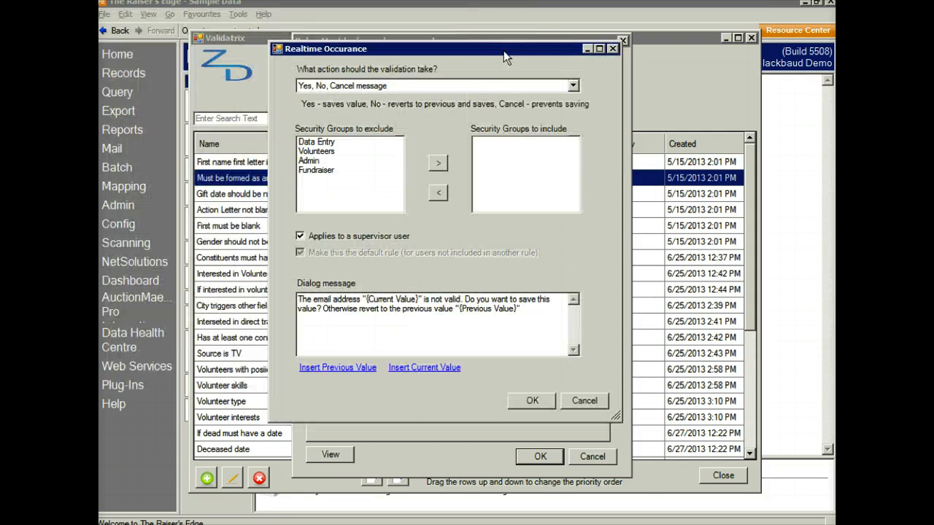
click(573, 87)
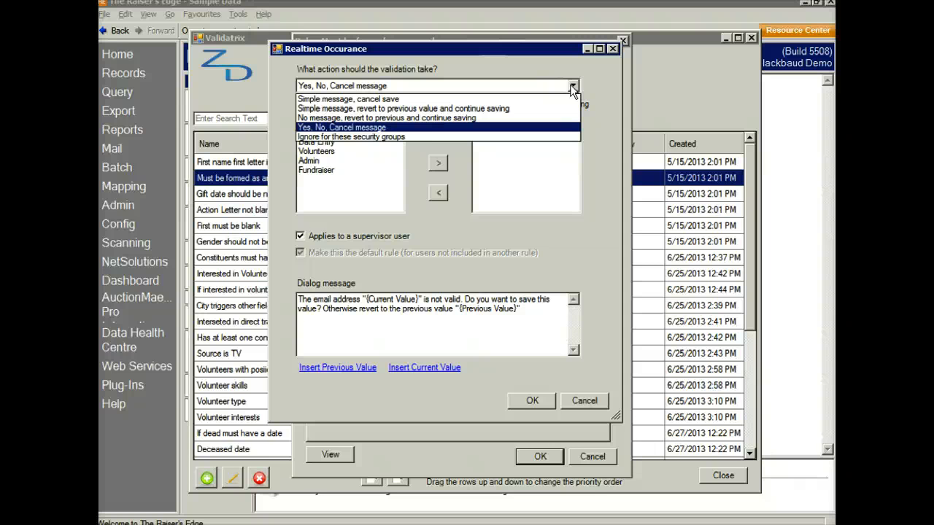
click(574, 86)
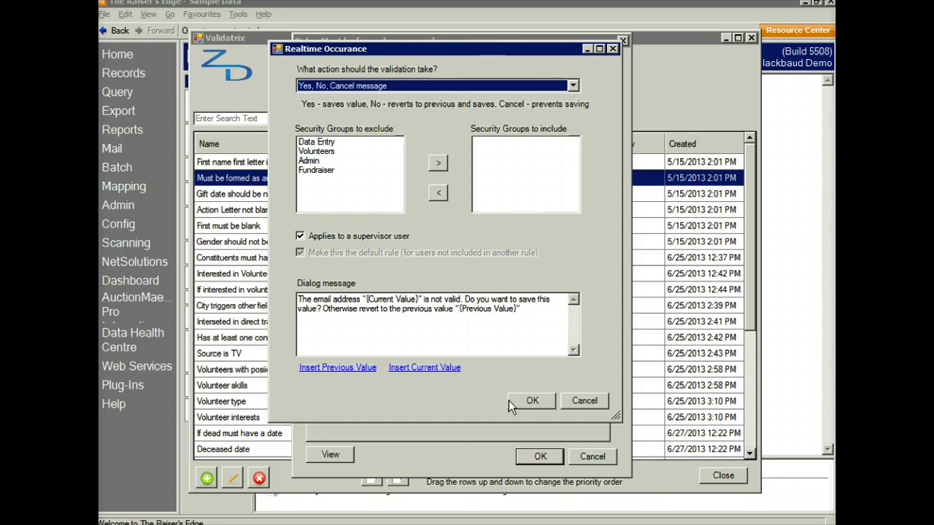
click(527, 405)
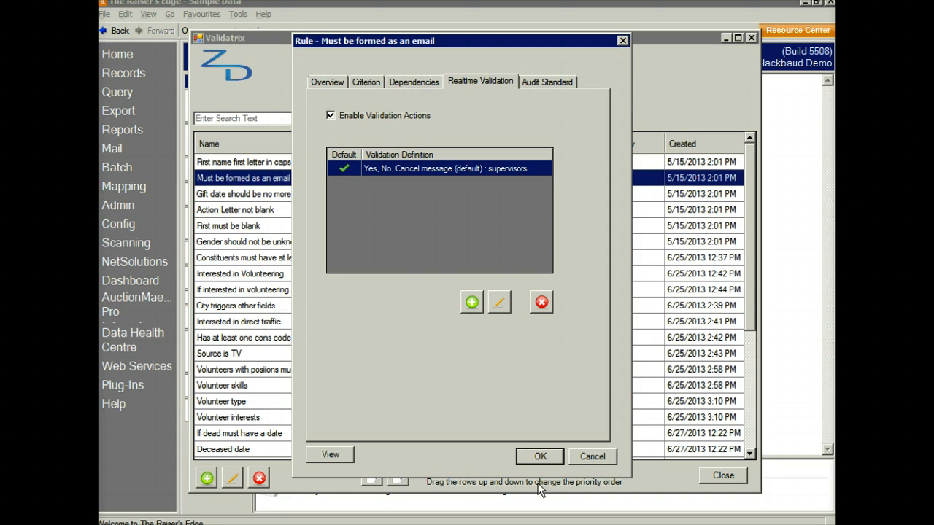
click(542, 456)
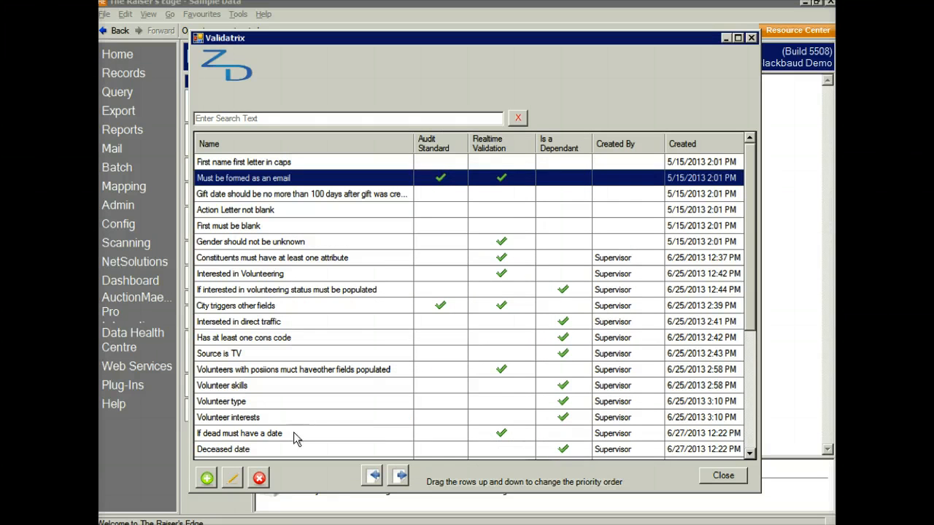
Open the "If dead must have a date" rule and review its criterion and the criterion of its "Deceased date" dependency
double_click(251, 436)
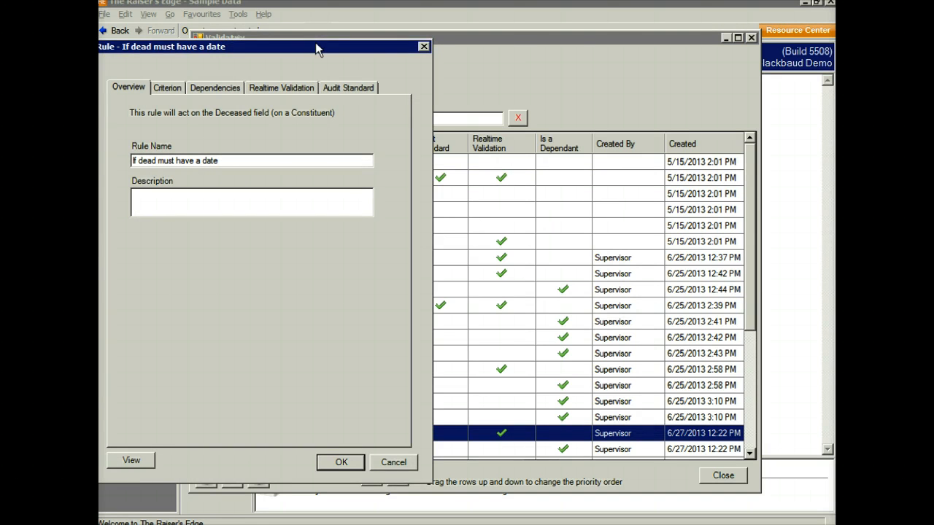
drag(316, 46, 508, 38)
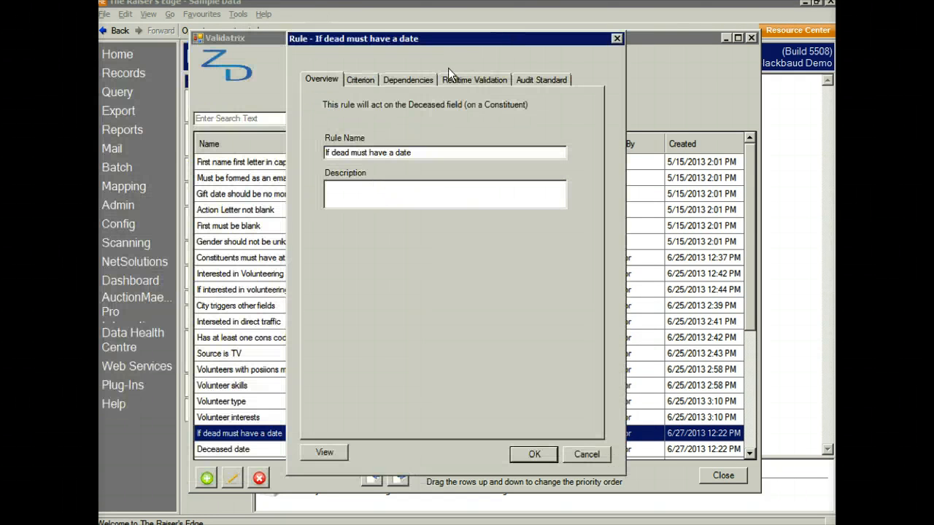
click(359, 81)
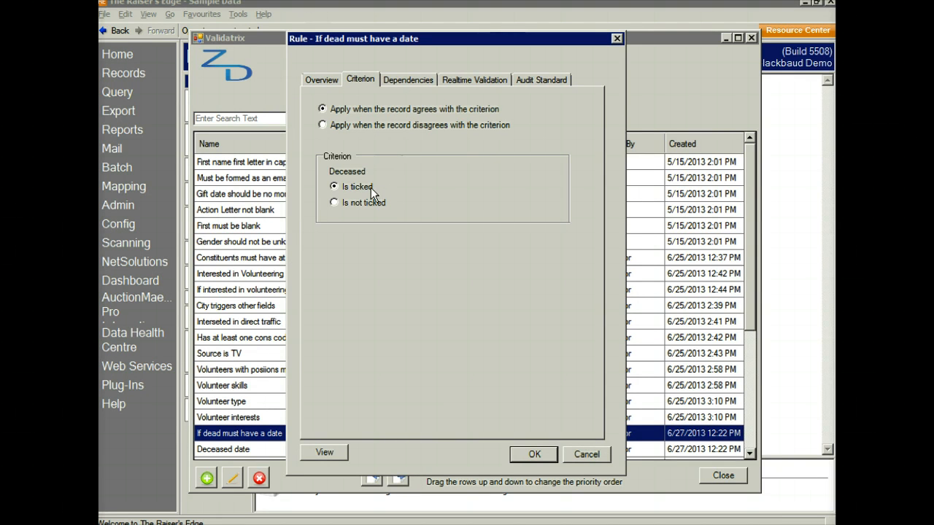
click(413, 83)
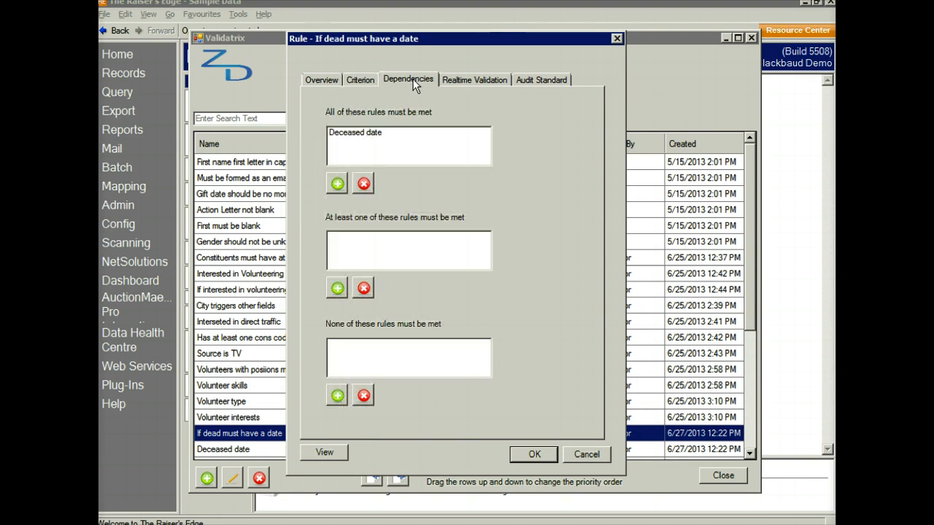
double_click(365, 132)
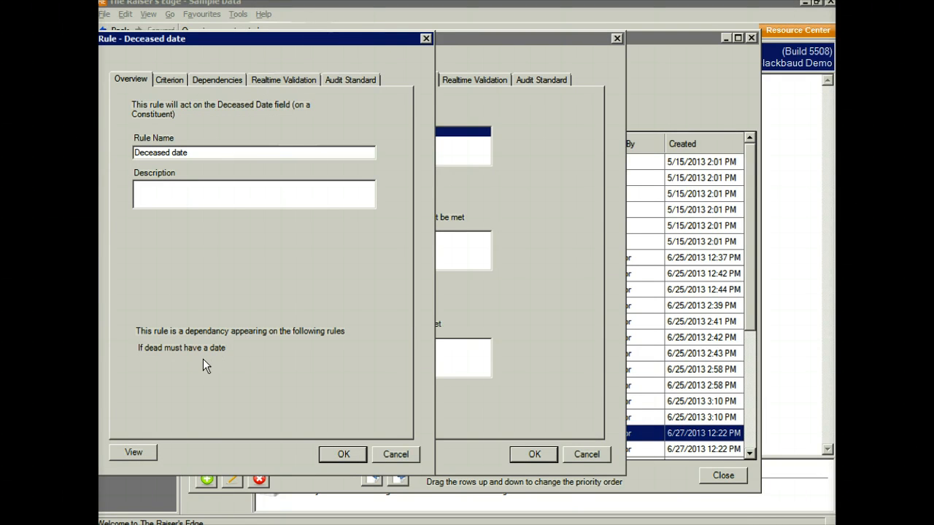
click(172, 83)
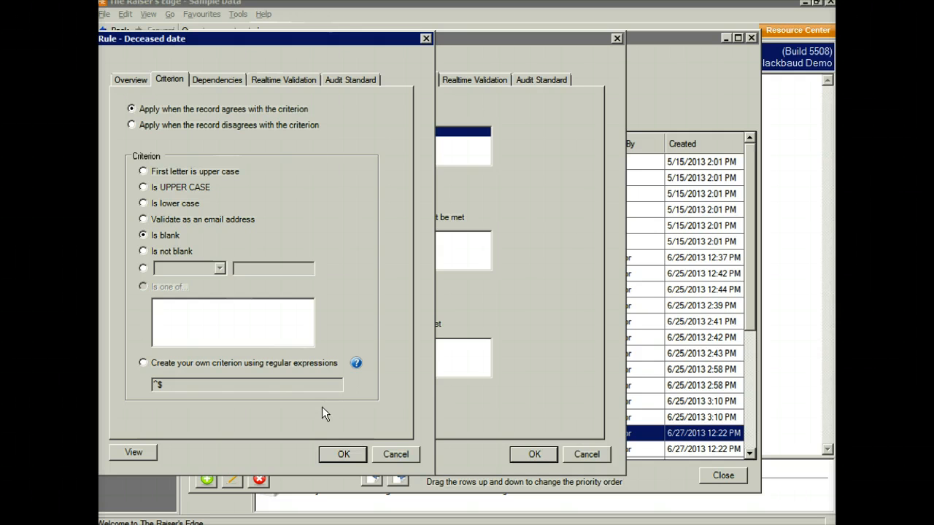
click(345, 454)
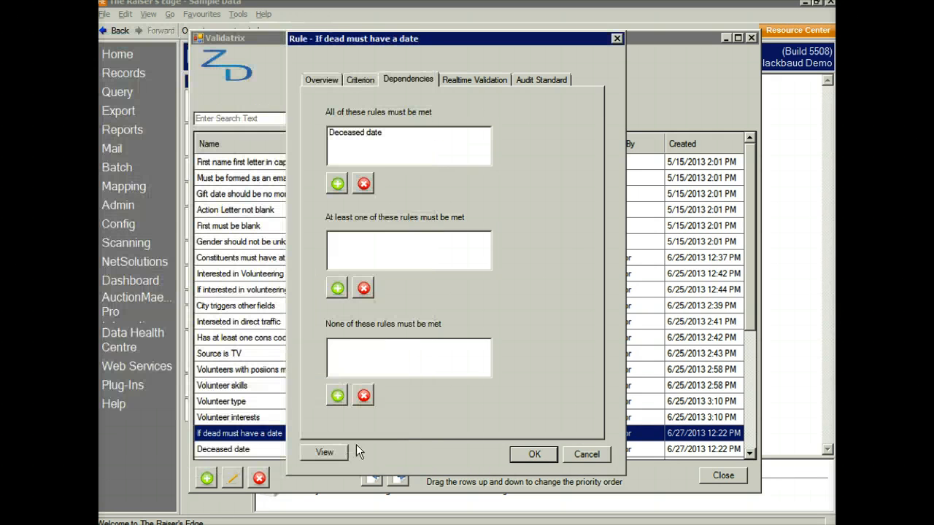
Examine the action and dialog message in the deceased rule's realtime validation definition
click(480, 80)
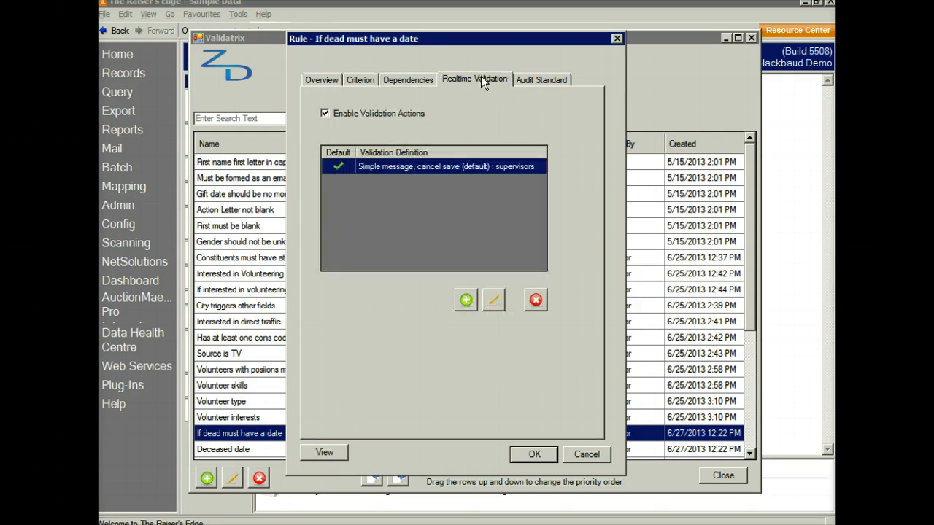
double_click(434, 167)
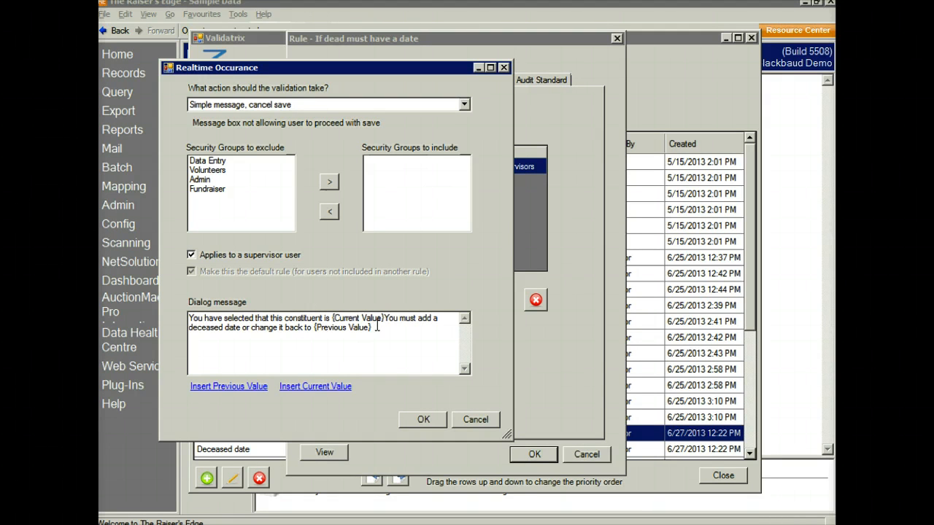
click(424, 420)
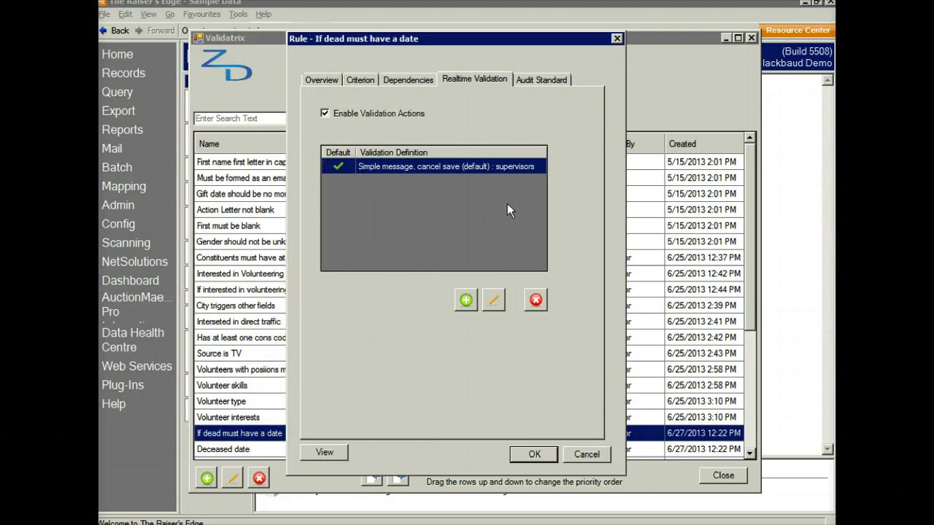
View the deceased rule's full flowchart through to its end, and close the rule
click(337, 454)
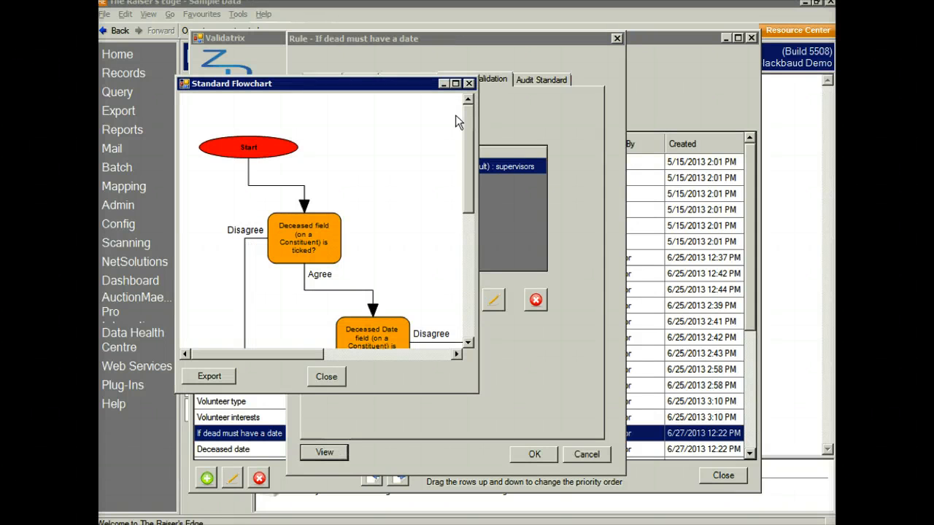
click(456, 83)
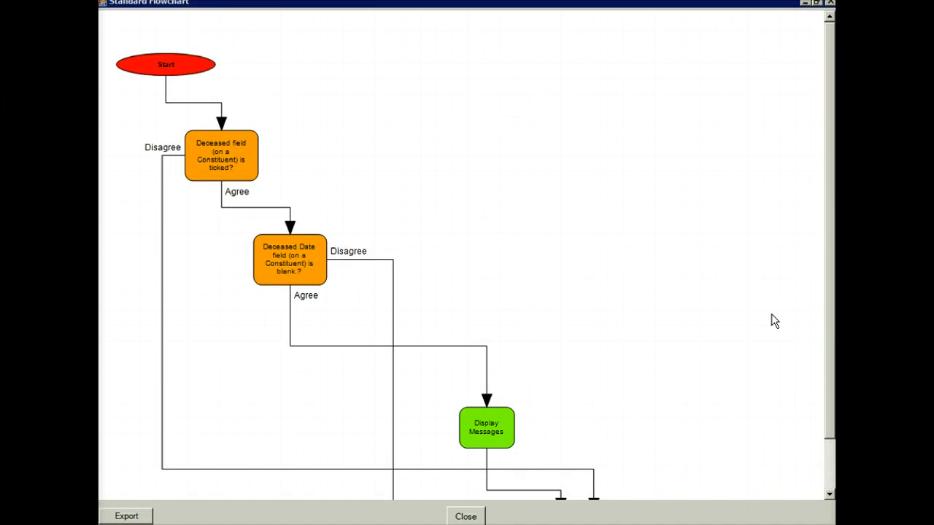
click(829, 496)
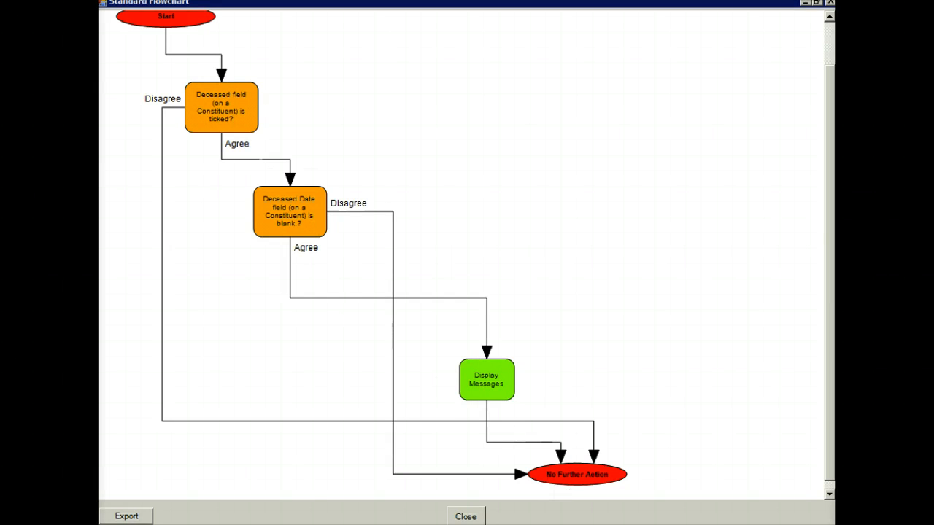
click(830, 5)
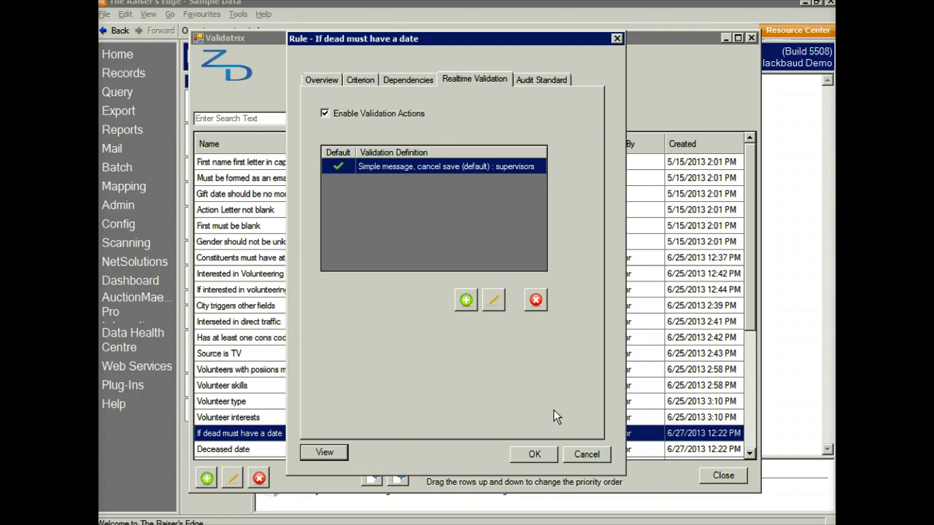
click(534, 455)
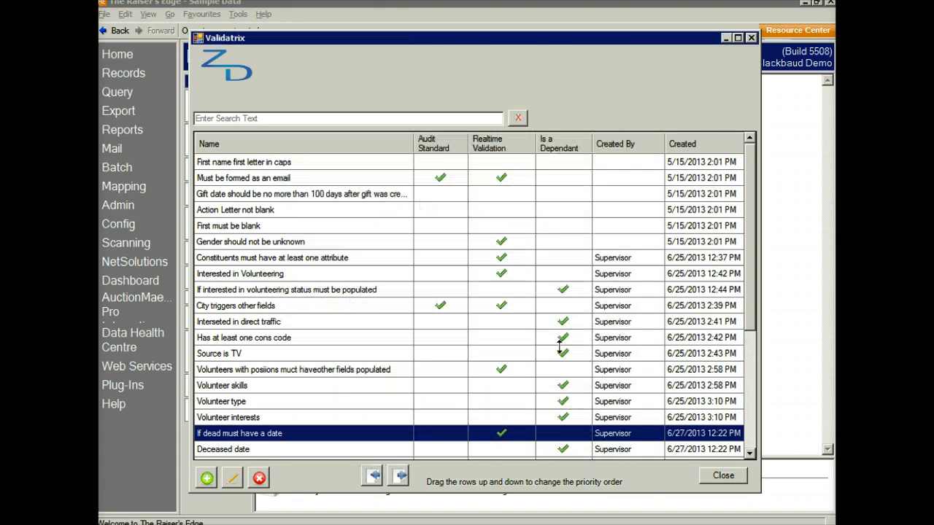
Leave the Validatrix configuration and open the first recently accessed constituent record
click(751, 37)
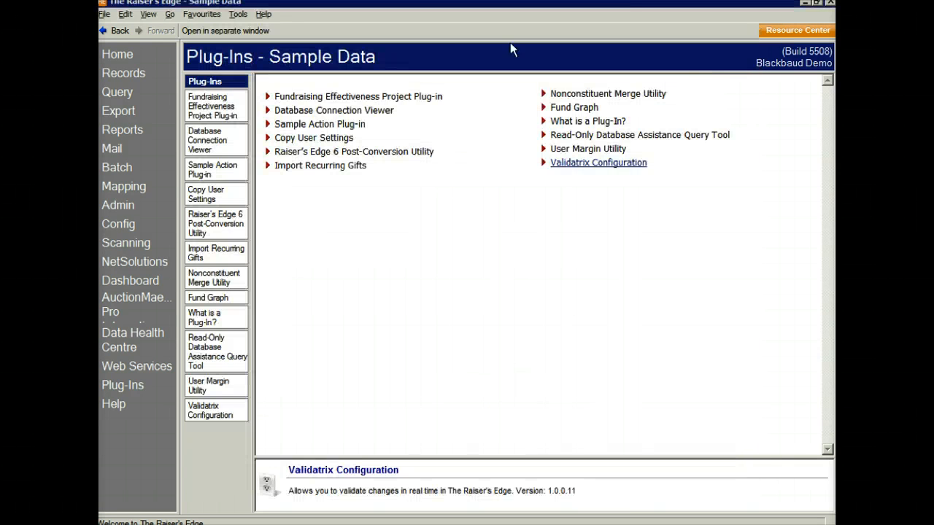
click(128, 75)
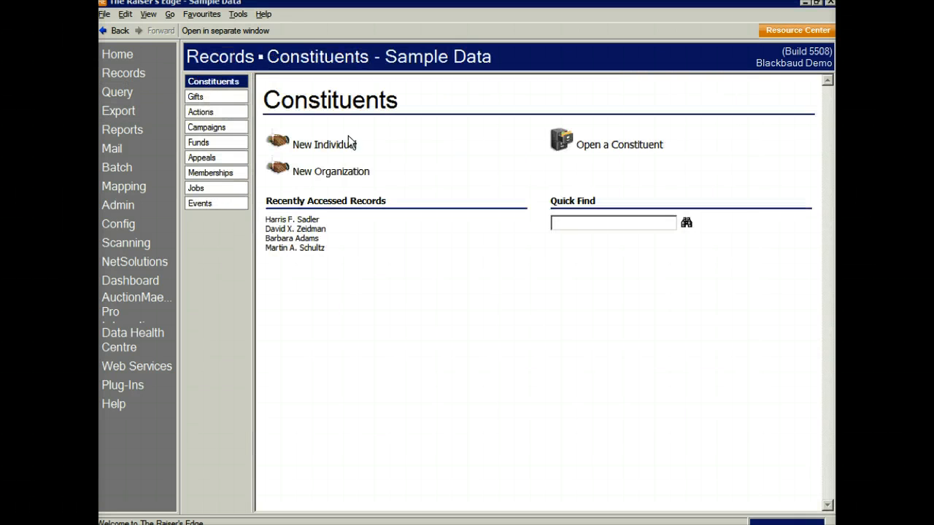
click(292, 220)
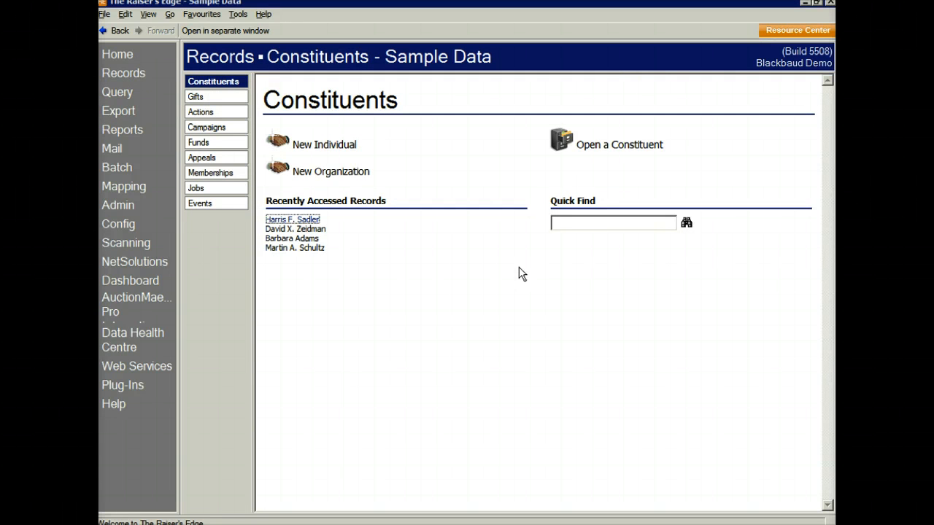
click(282, 222)
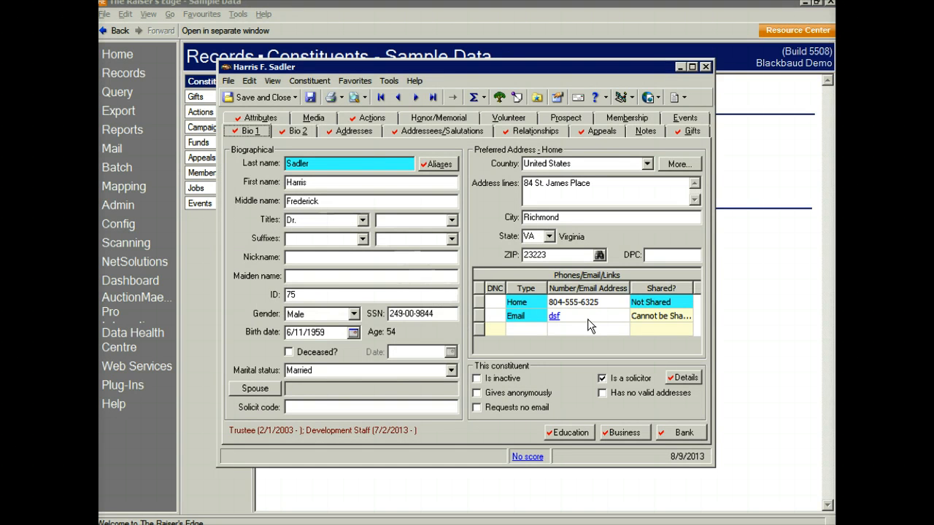
Mark the constituent as deceased and try to save and close the record, accepting the existing email value
click(289, 353)
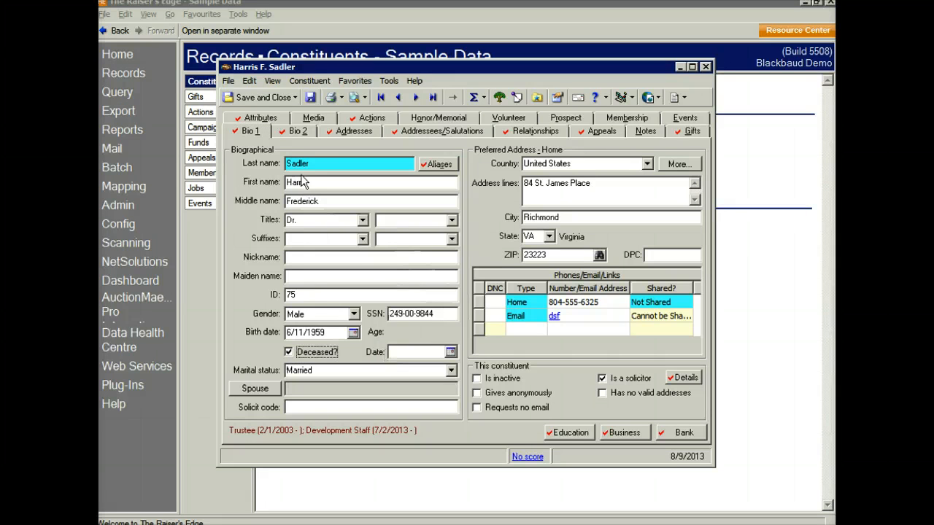
click(268, 99)
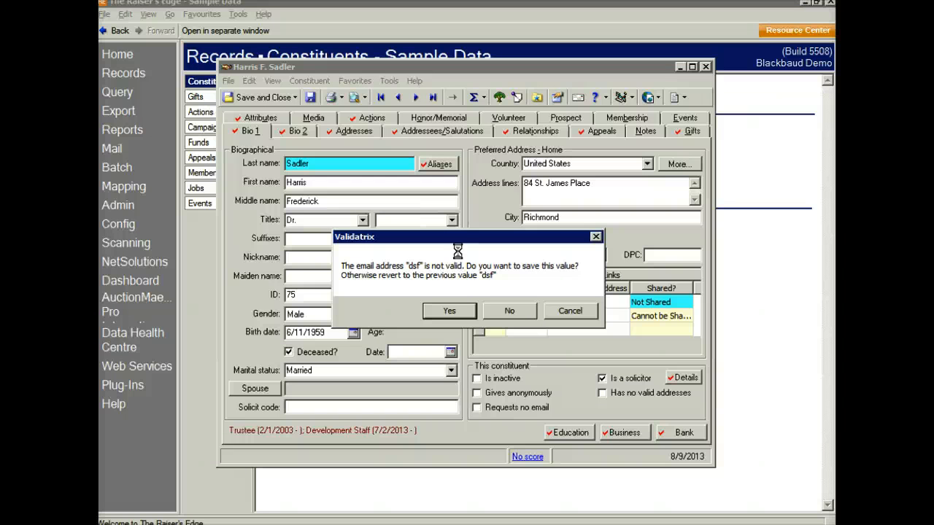
click(448, 311)
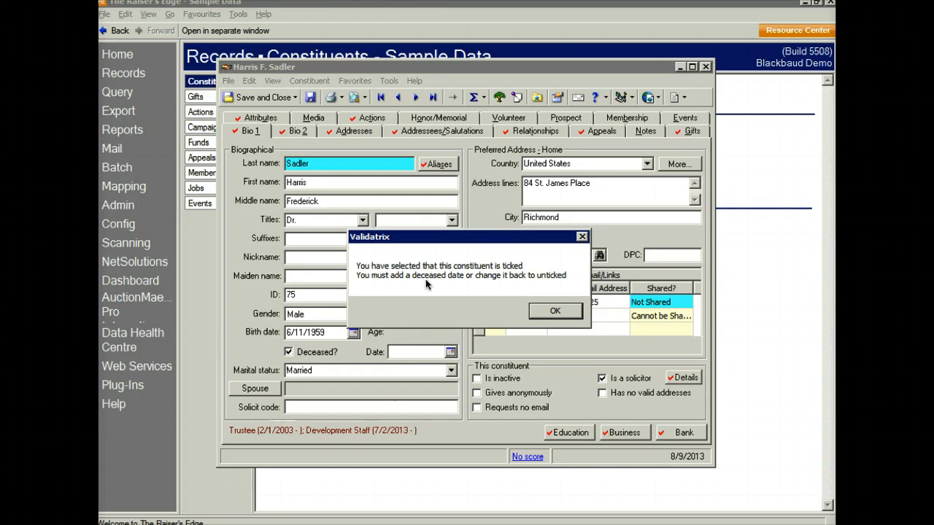
click(554, 311)
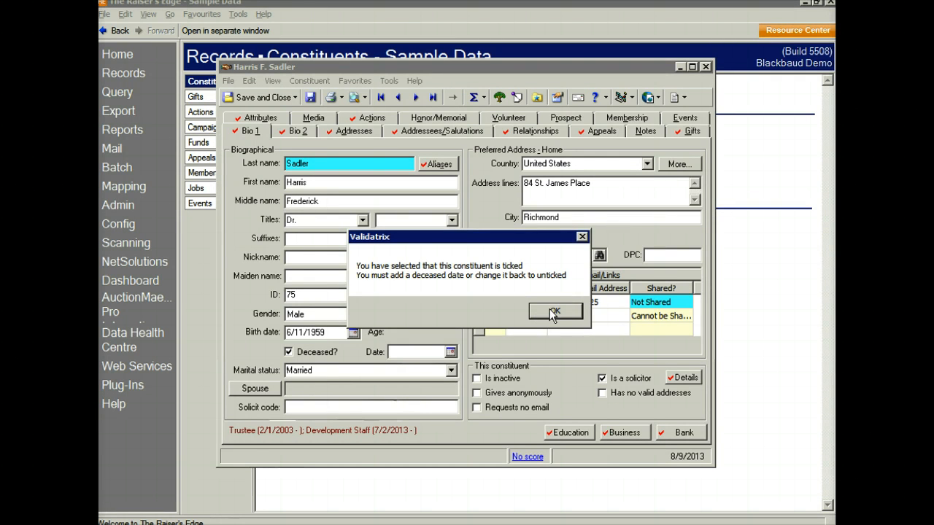
Set the deceased date to 8/9/2013 and save and close the record, keeping the existing email value
click(435, 352)
click(451, 352)
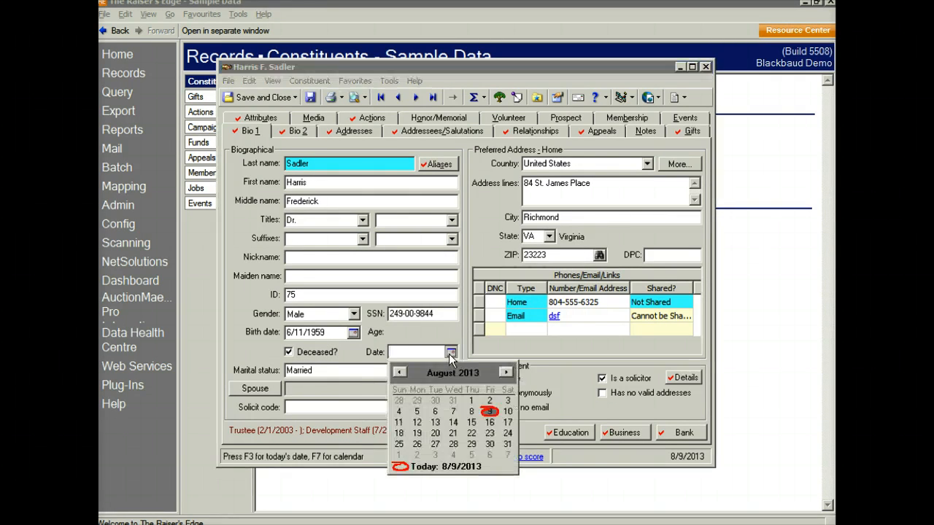
click(490, 413)
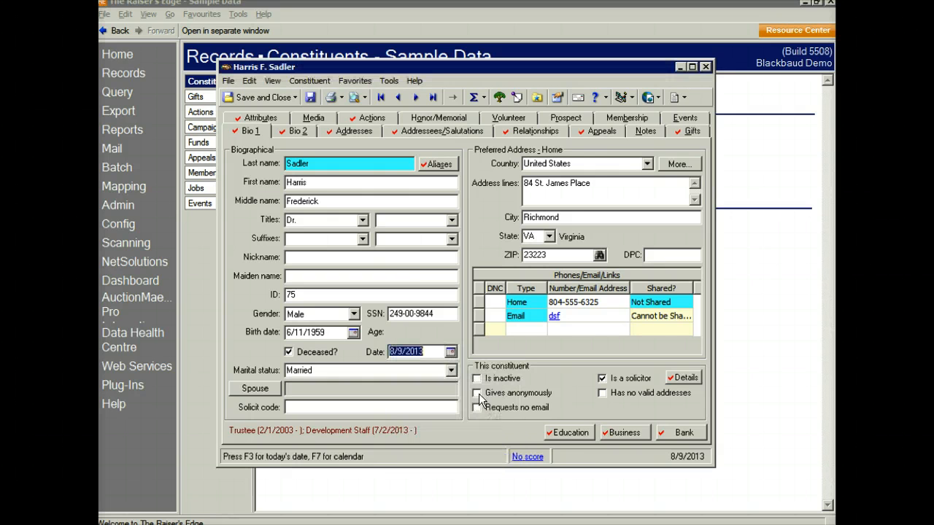
click(276, 99)
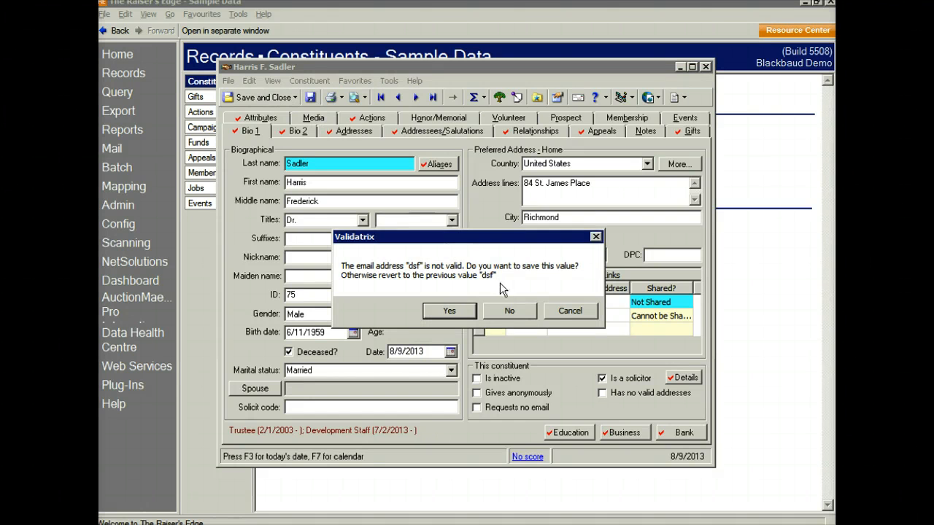
click(449, 311)
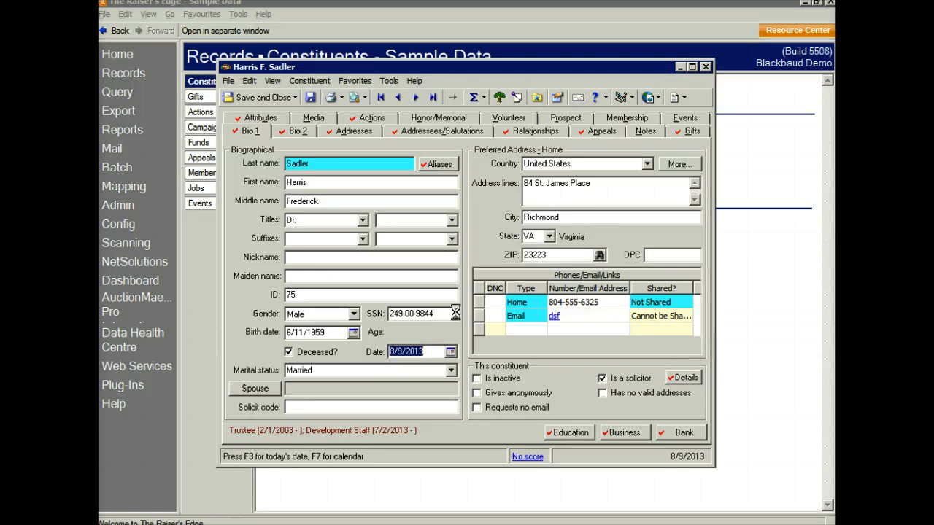